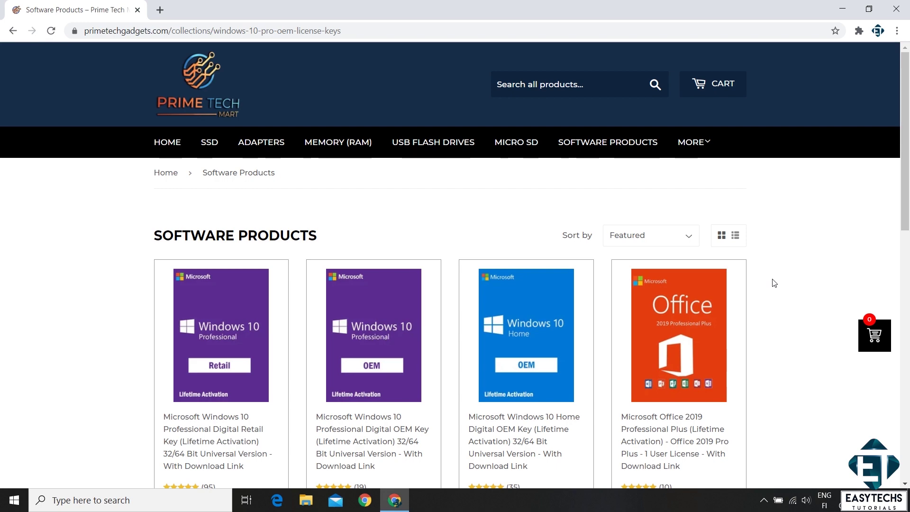
scroll(774, 283, down, 2)
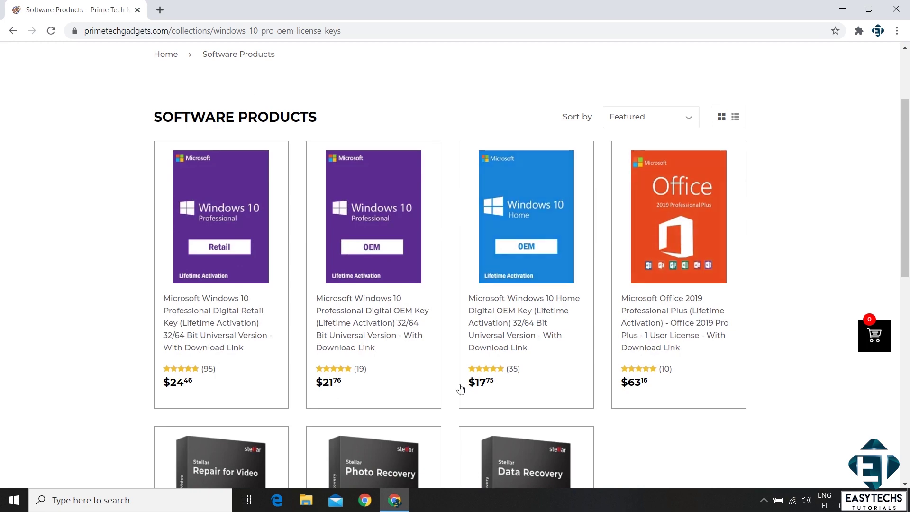
scroll(138, 332, up, 3)
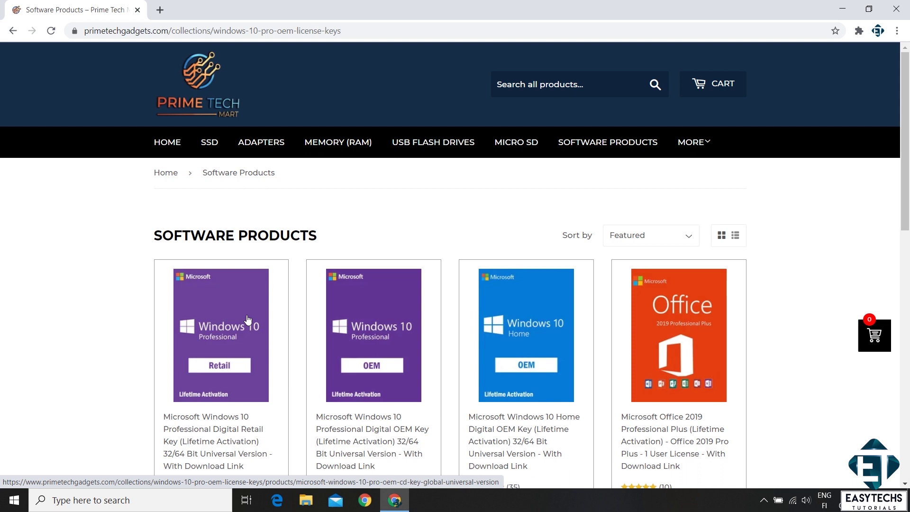
scroll(100, 321, down, 1)
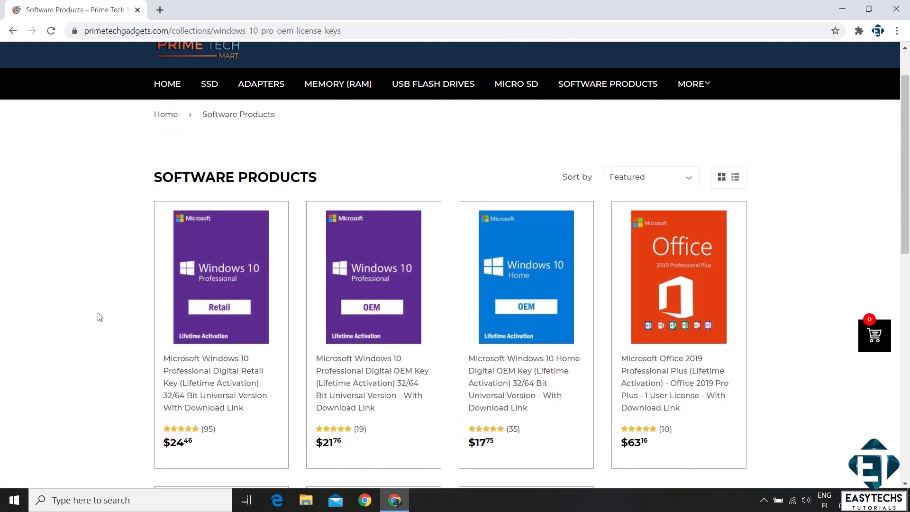
scroll(99, 318, up, 1)
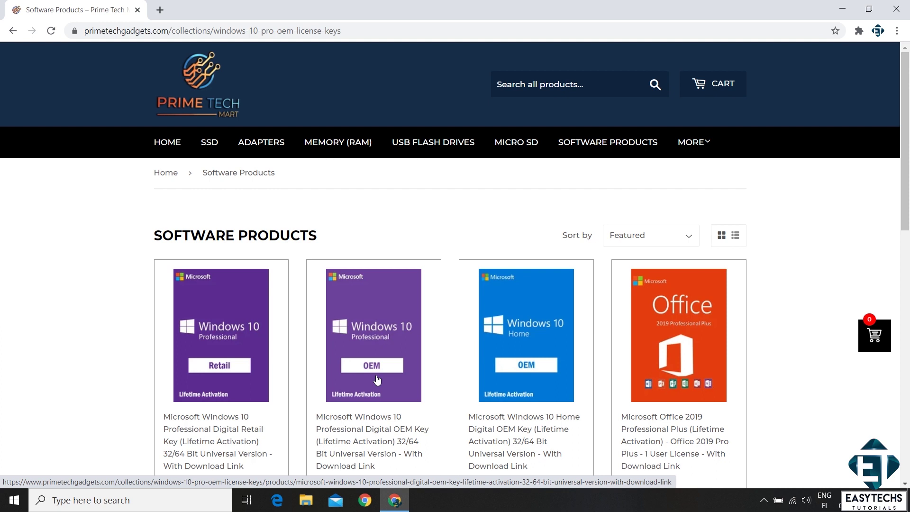
scroll(53, 346, down, 1)
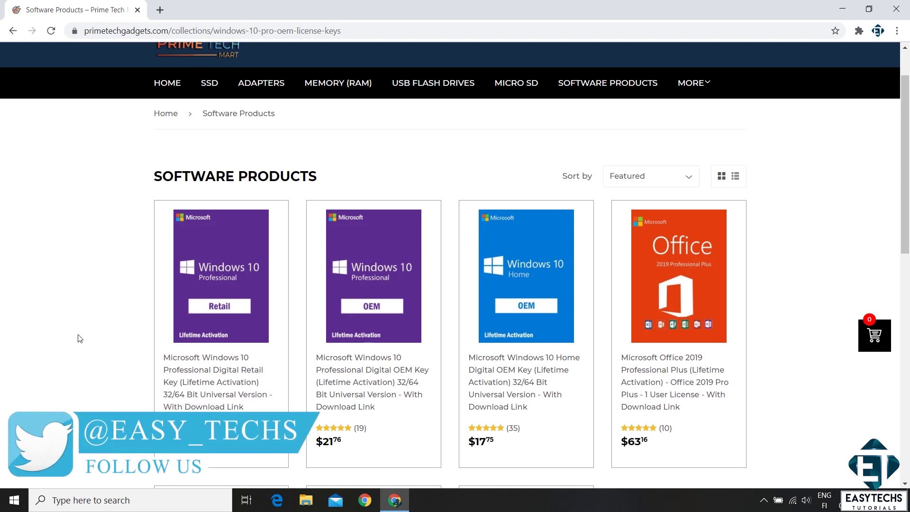
- Buy one Windows 10 Professional Digital Retail Key at $24.46, resetting the quantity to 1
click(220, 315)
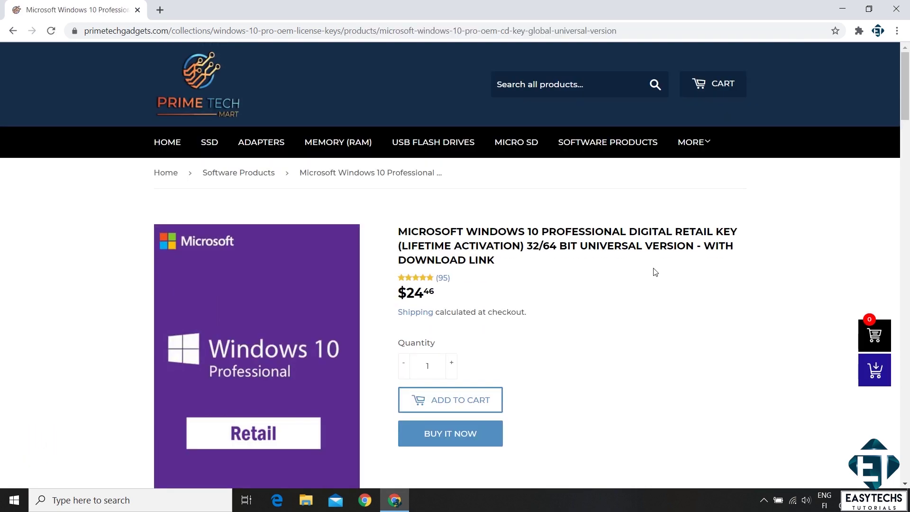
scroll(636, 270, down, 1)
click(453, 303)
click(453, 303)
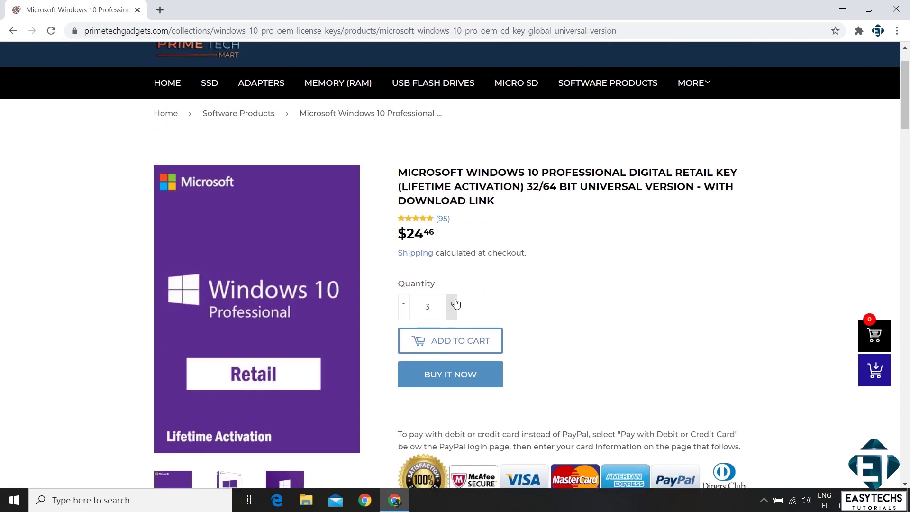
click(403, 309)
click(403, 309)
click(445, 375)
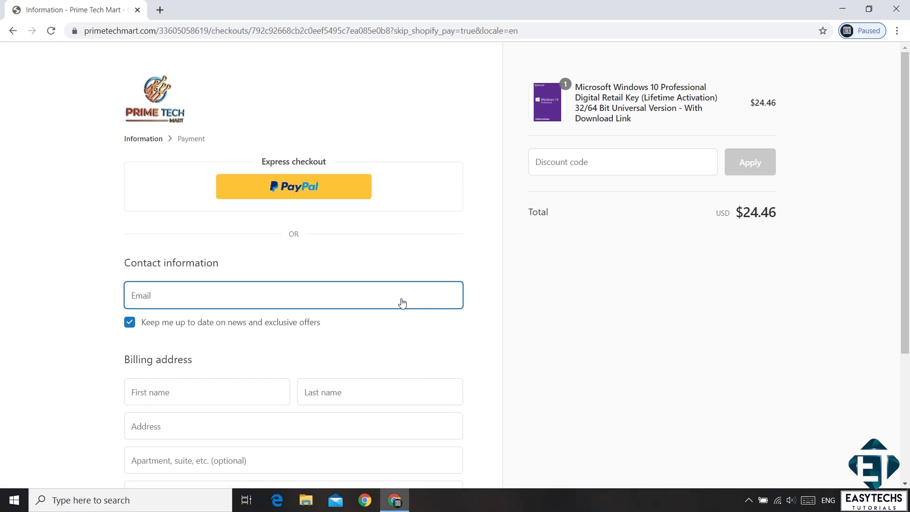
- Begin entering the contact e-mail address on the checkout form
scroll(97, 283, down, 2)
scroll(43, 242, up, 1)
click(154, 227)
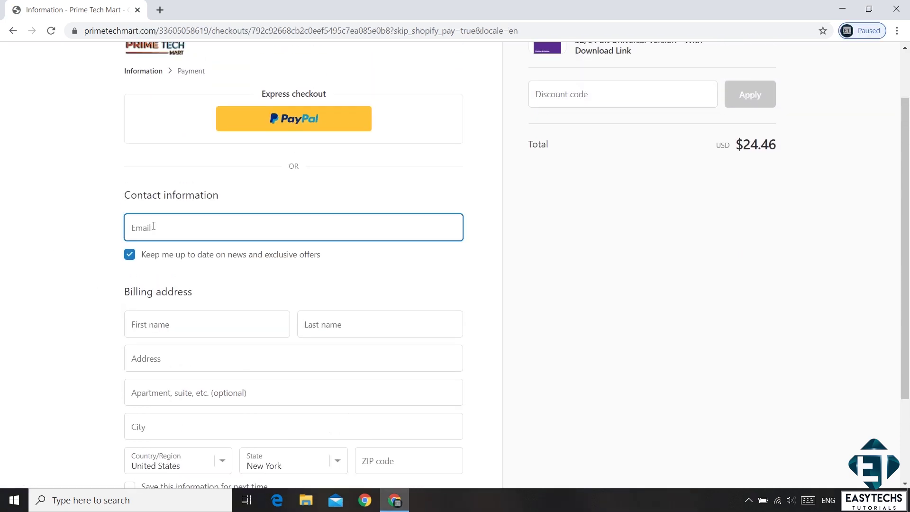
text(easyt)
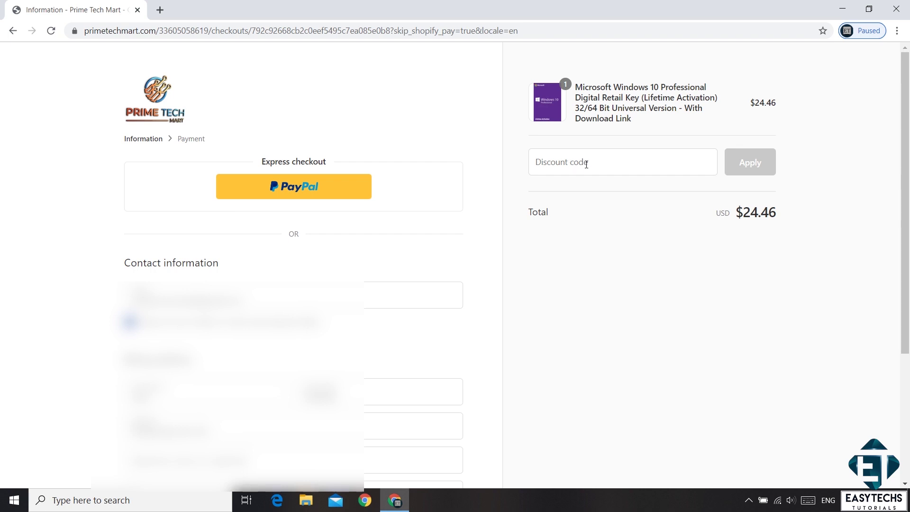
- Apply discount code ET20, cutting $4.89 so the total becomes $19.57
click(586, 164)
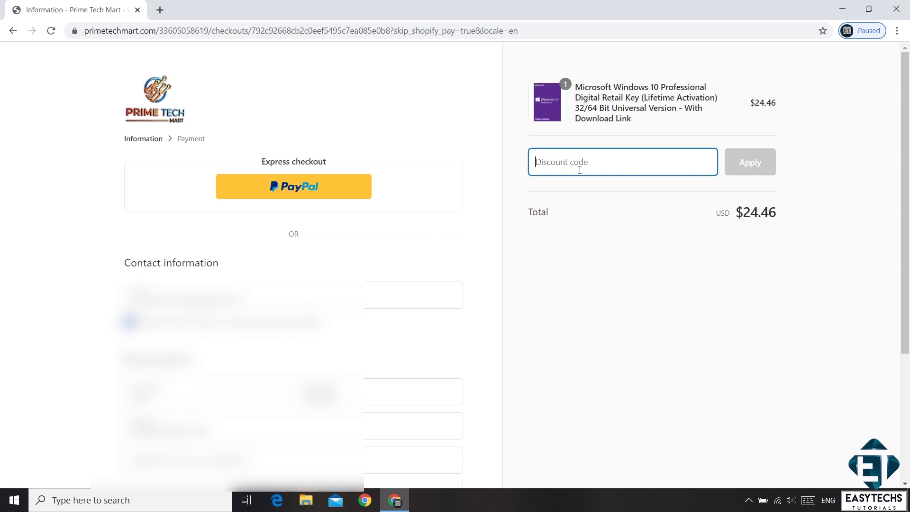
text(ET)
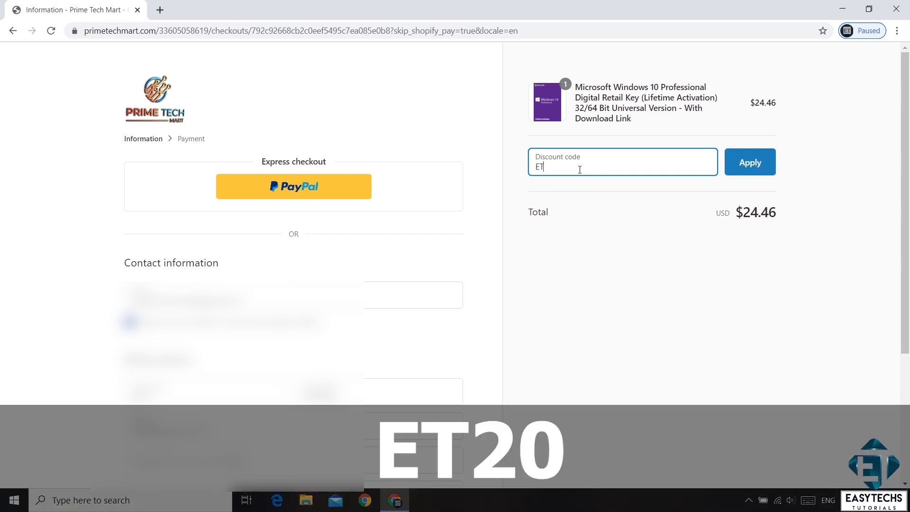
text(20)
click(755, 169)
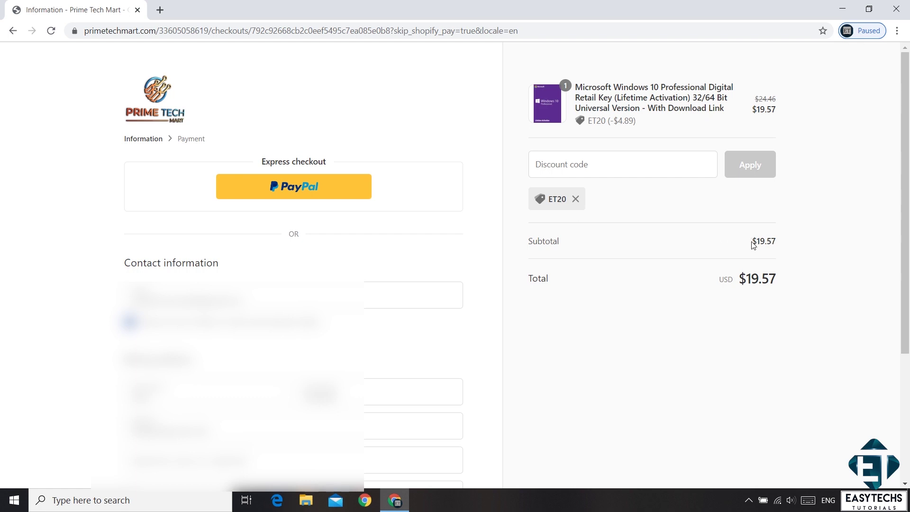
- Continue to payment and choose Paystack as the payment method for the $19.57 order
scroll(402, 416, down, 4)
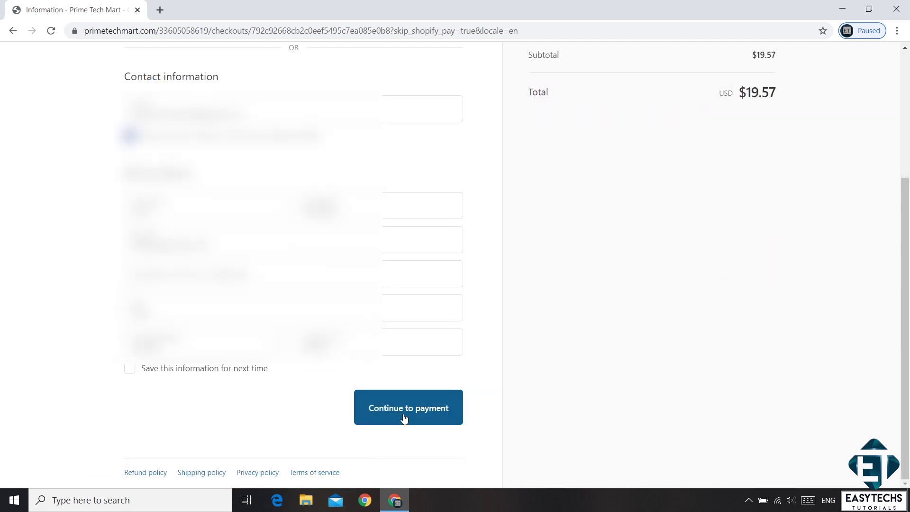
click(404, 418)
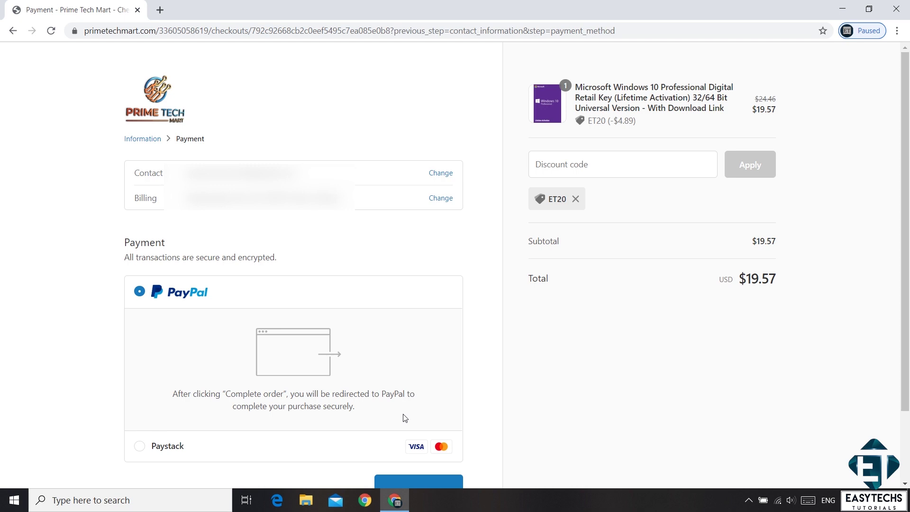
scroll(405, 418, down, 1)
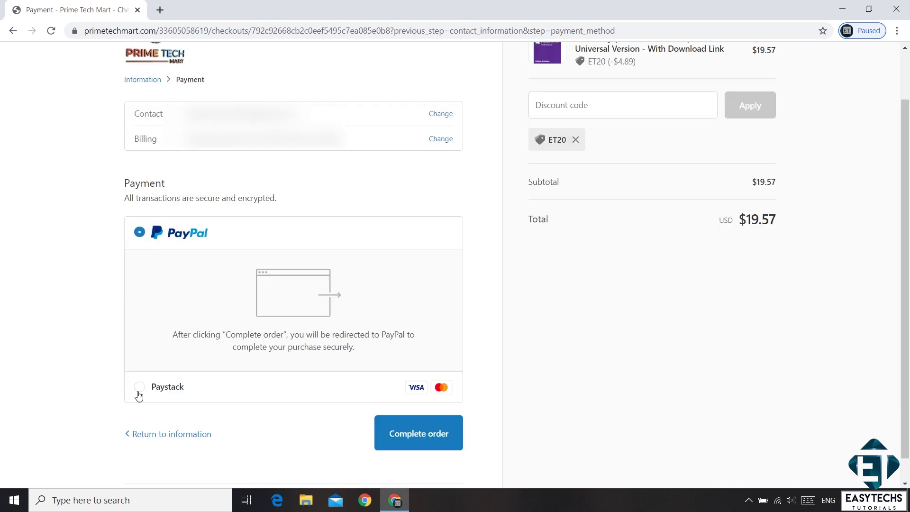
click(139, 387)
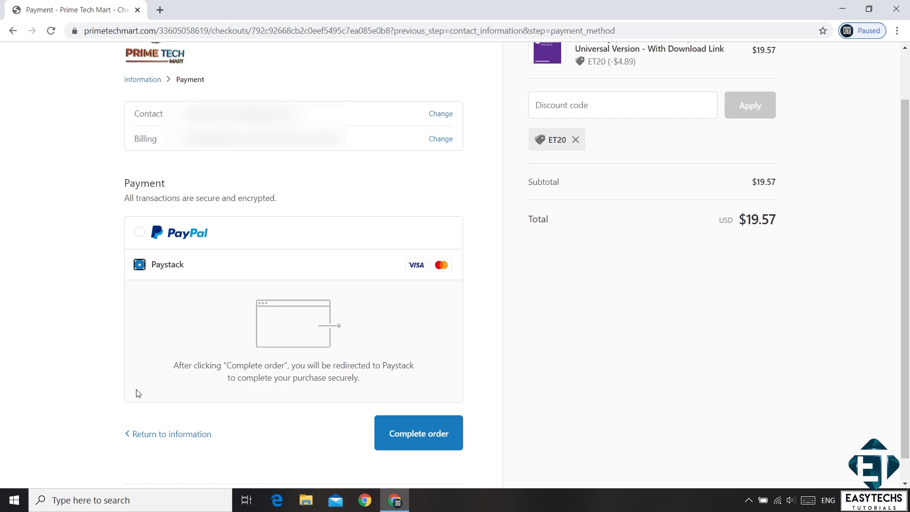
scroll(424, 351, down, 1)
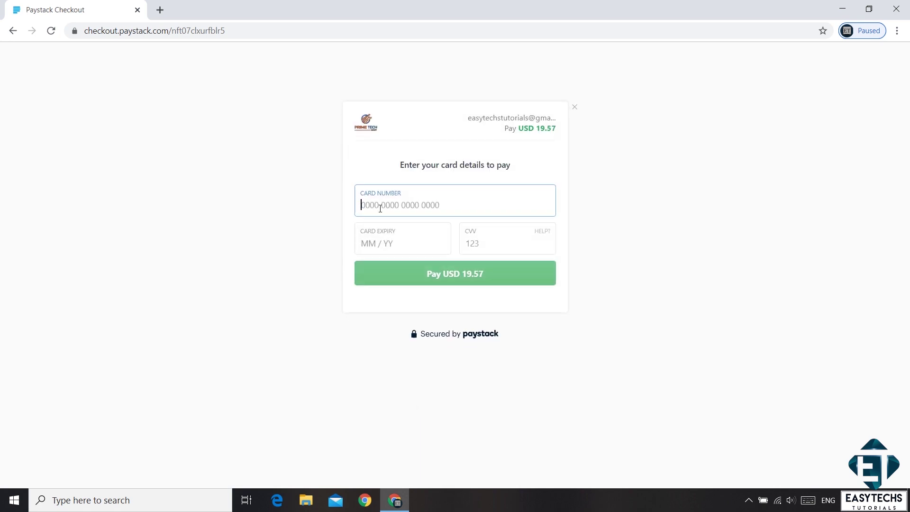
- Start entering the card number in the Paystack card-details form
text(4)
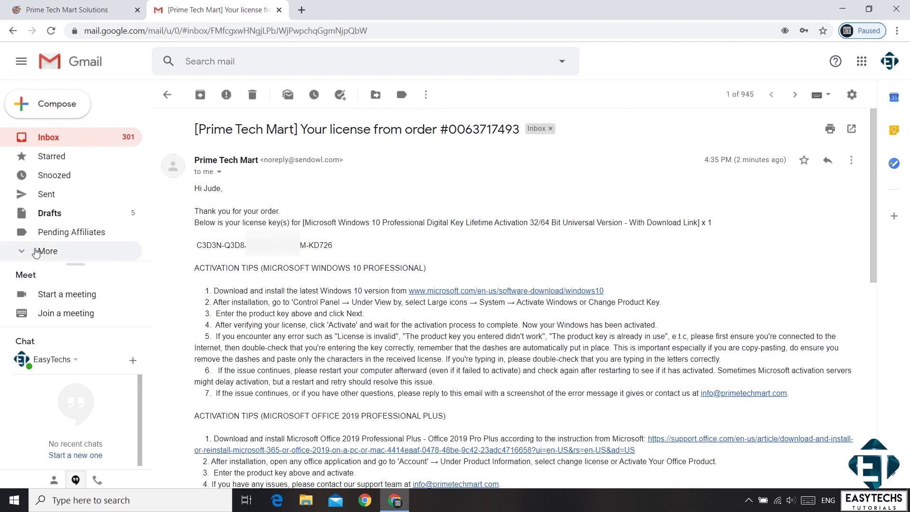
- Find the Prime Tech Mart license email in Gmail and select the Windows 10 Professional key
click(35, 252)
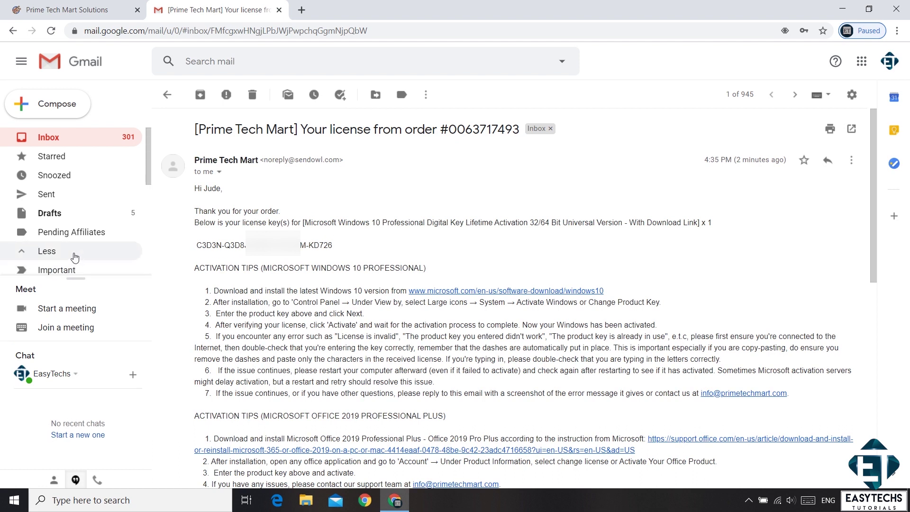
scroll(72, 252, down, 3)
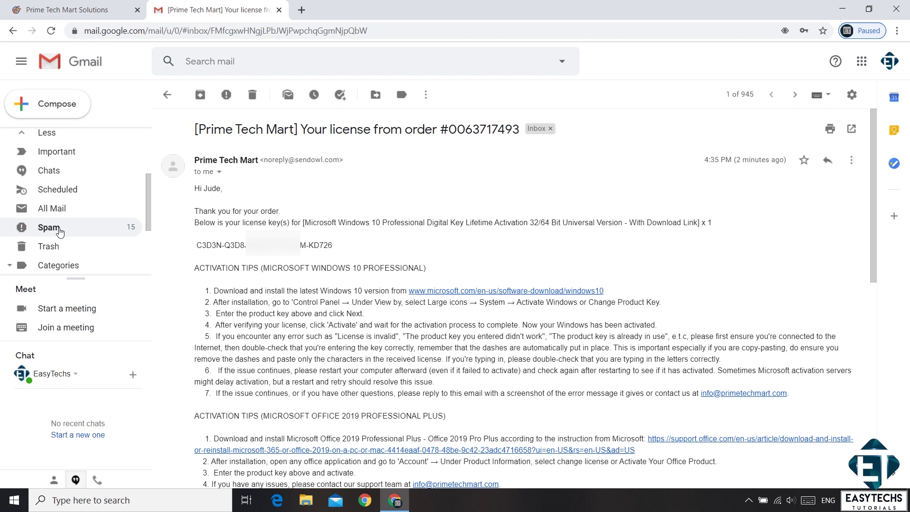
scroll(69, 232, up, 3)
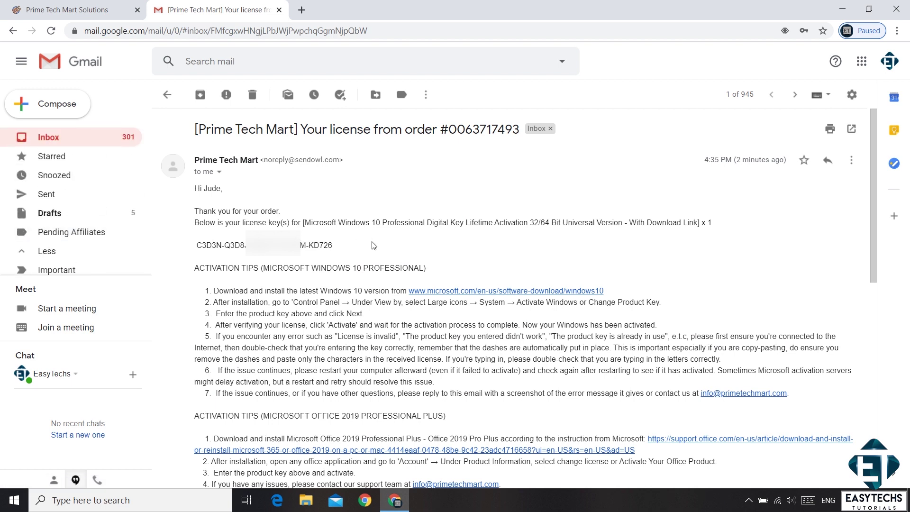
drag(197, 245, 332, 246)
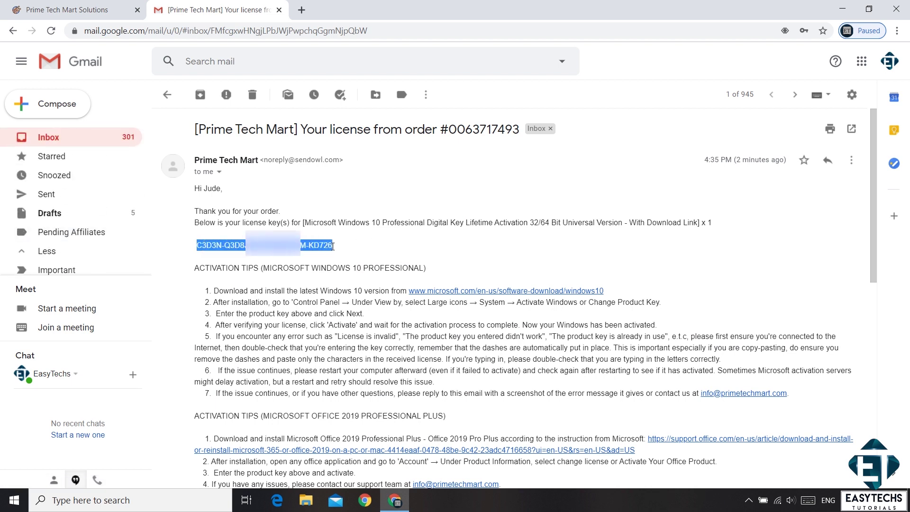
click(247, 300)
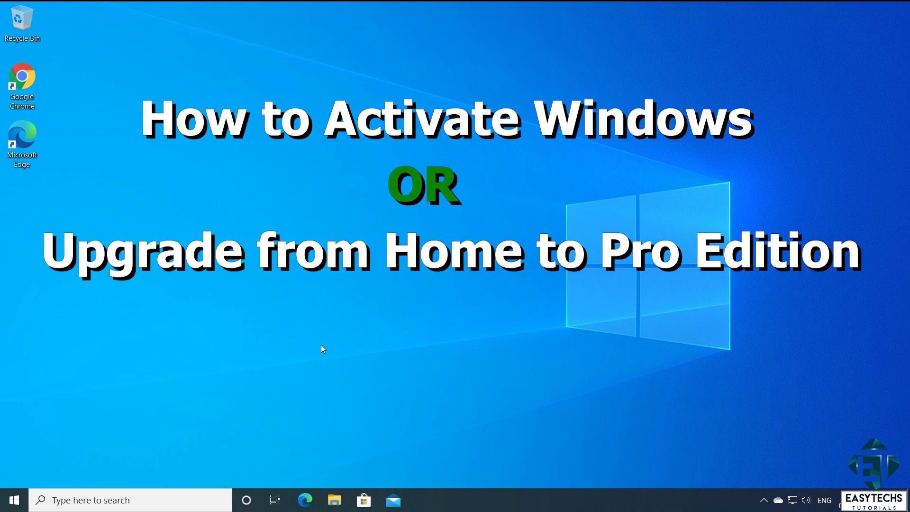
- Open System properties from This PC in File Explorer to reach the About page
click(334, 501)
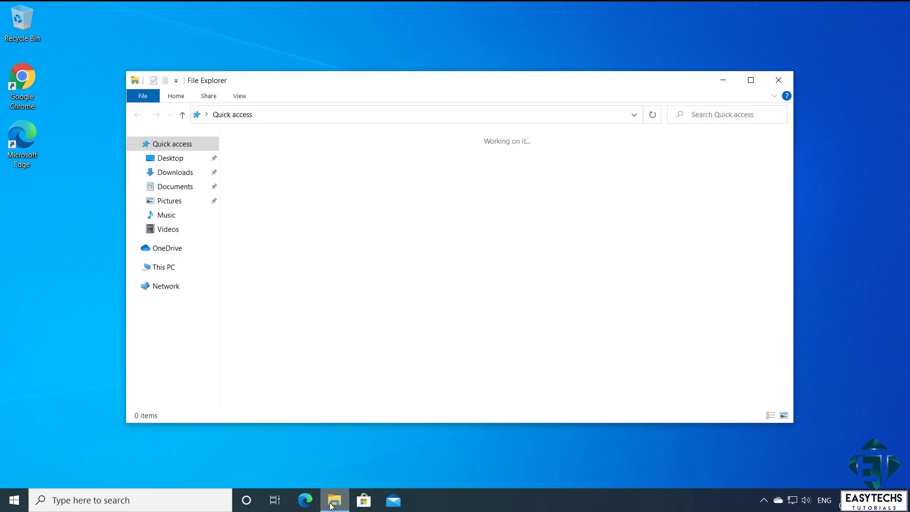
click(166, 268)
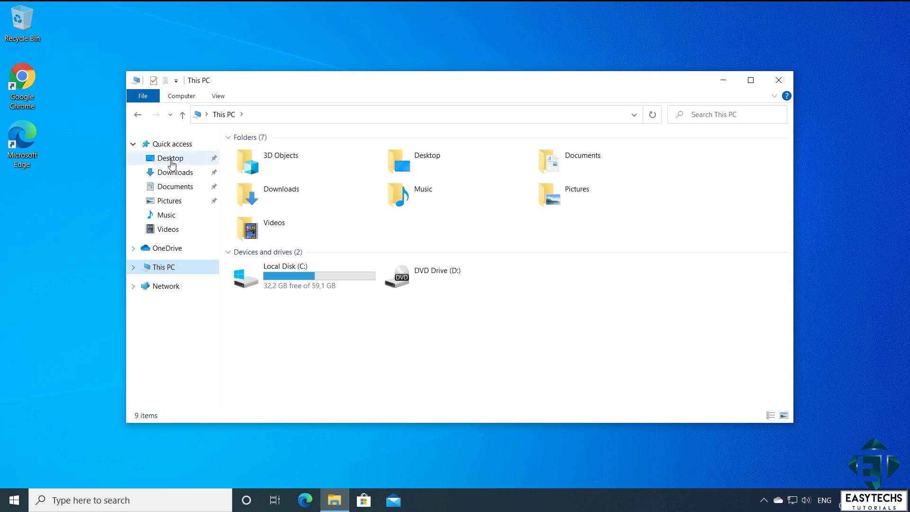
click(182, 97)
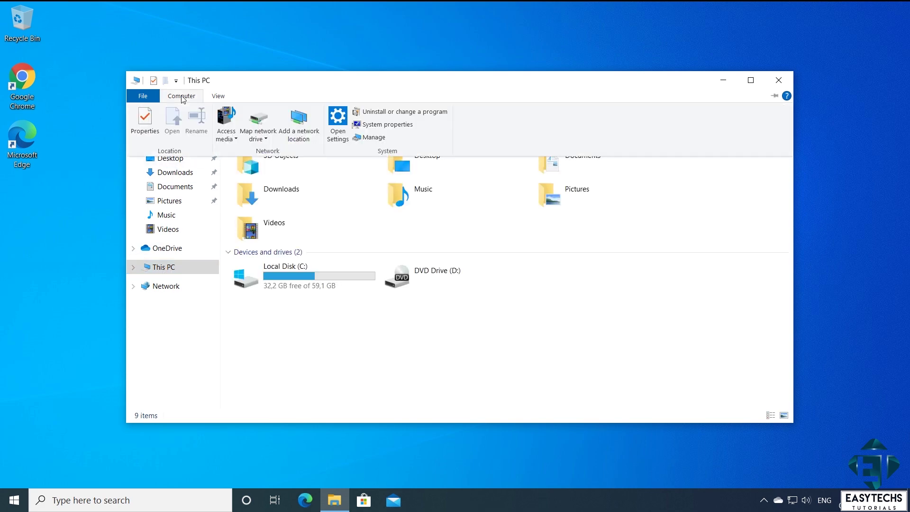
click(387, 125)
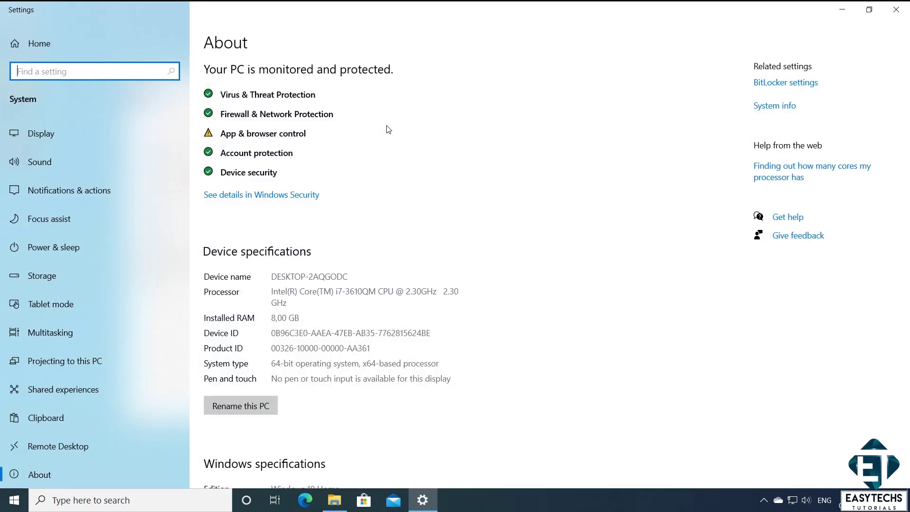
- Follow 'Change product key or upgrade your edition of Windows' from the About page
scroll(384, 131, down, 3)
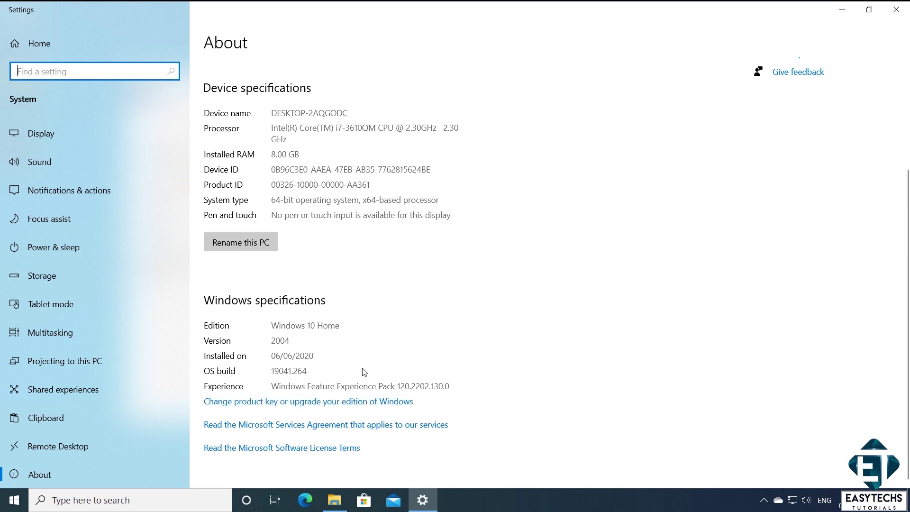
click(316, 404)
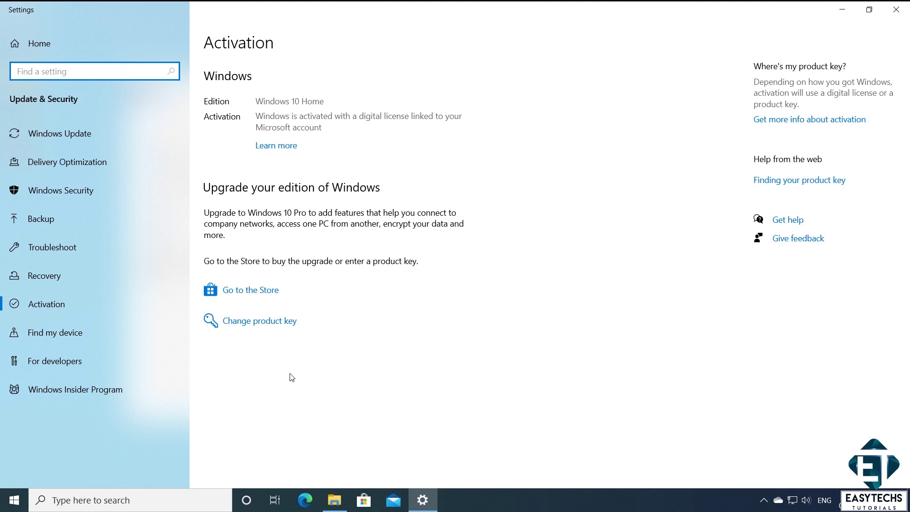
- Enter the purchased Windows 10 Pro product key under Change product key and submit it
click(264, 323)
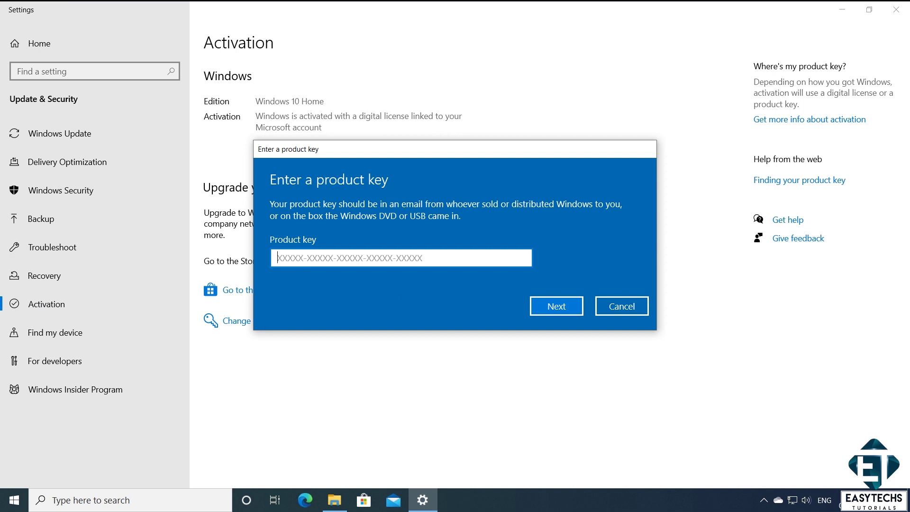
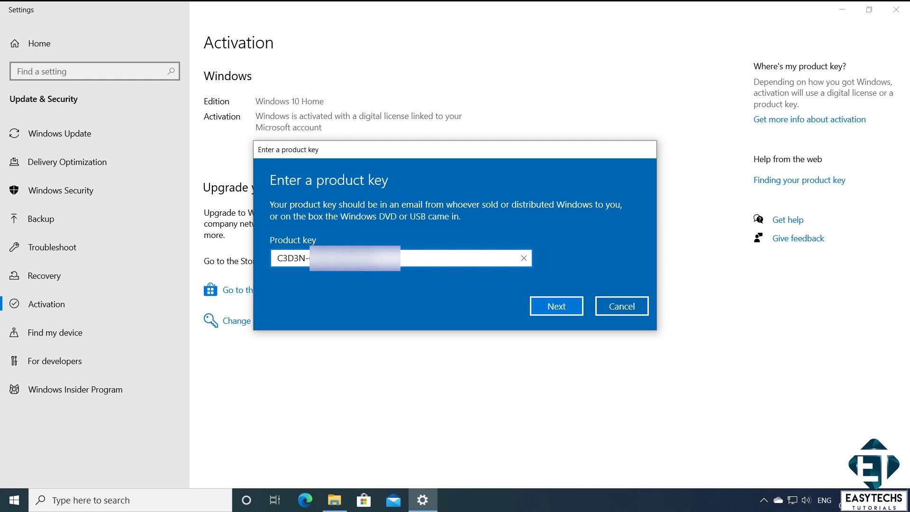
click(536, 307)
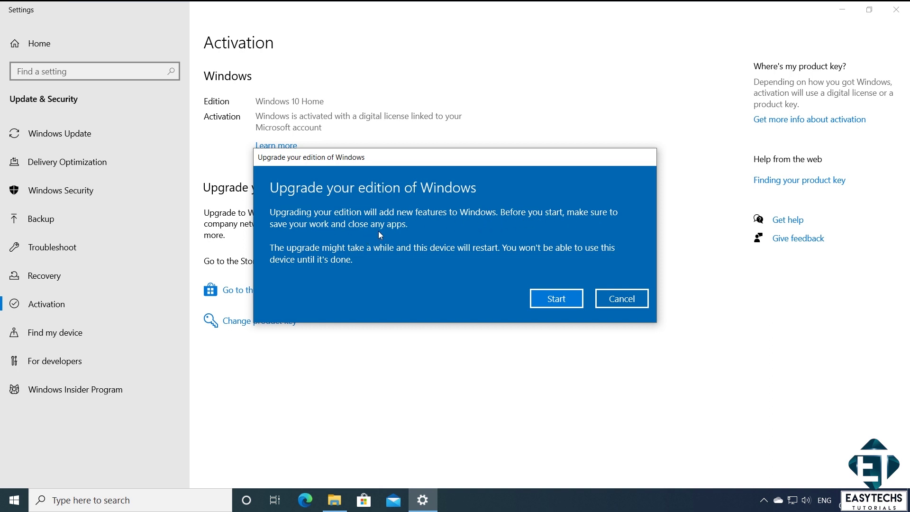
- Start the upgrade from Windows 10 Home to Pro and let the PC restart
click(559, 300)
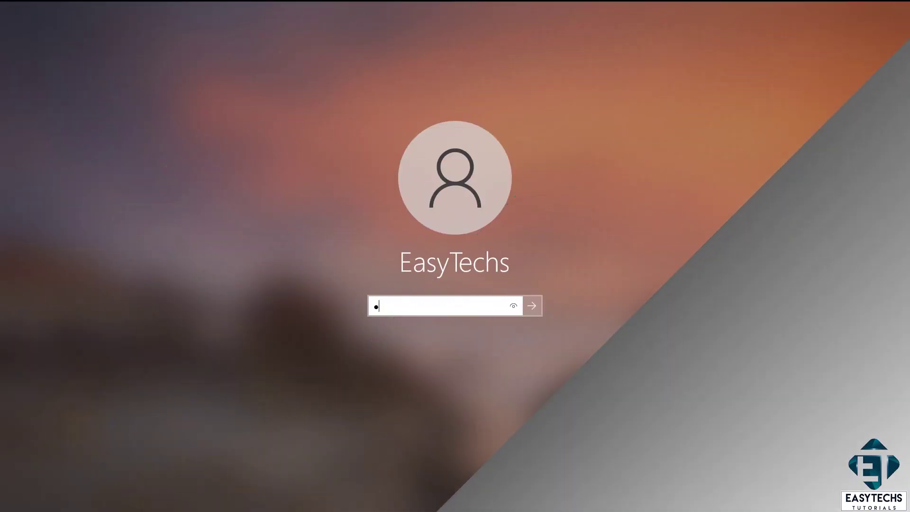
- Sign back in with the account password after the restart
text(•••)
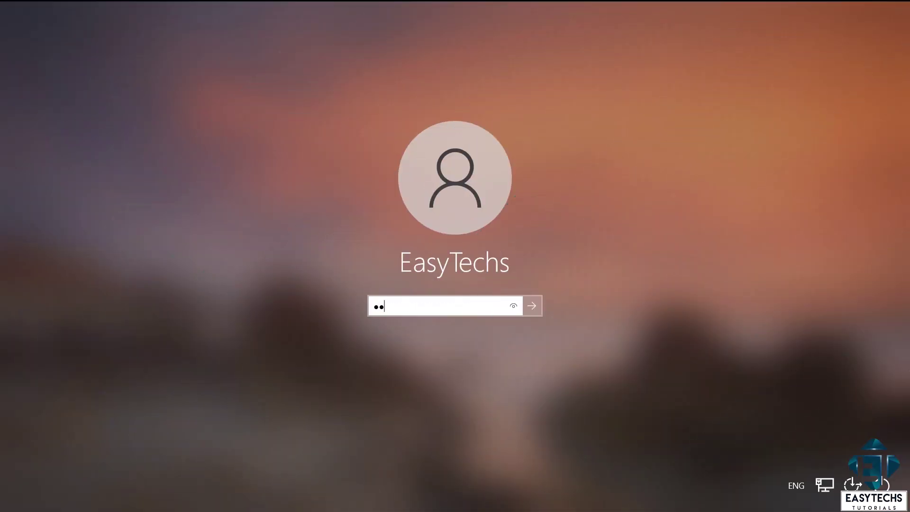
key(Return)
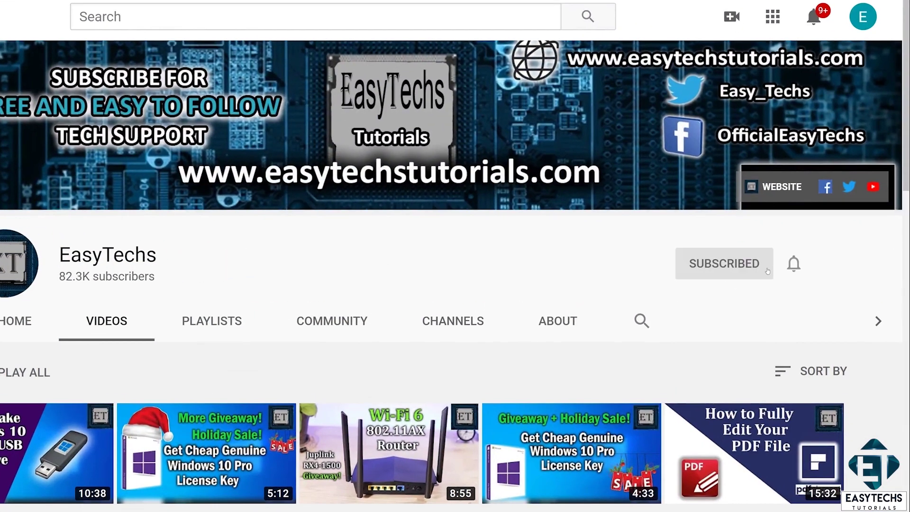
- Set the EasyTechs channel's notification bell to All
click(794, 264)
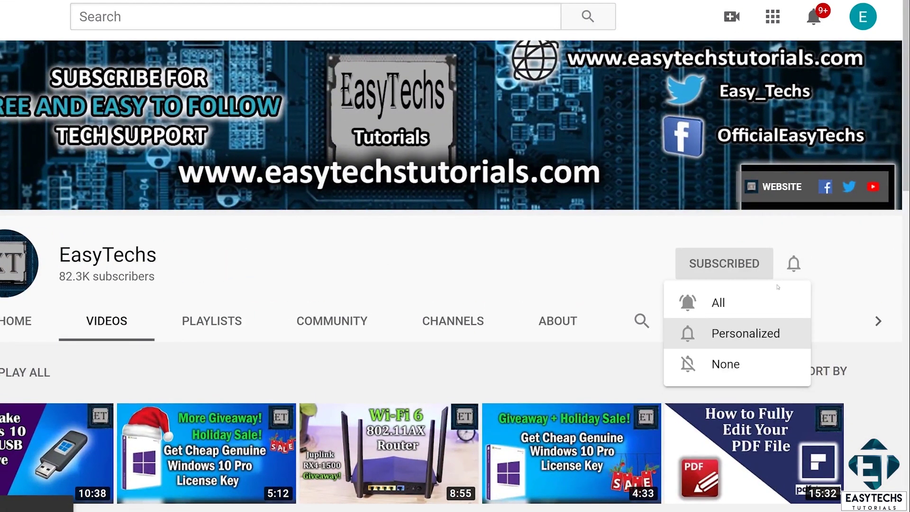
click(734, 304)
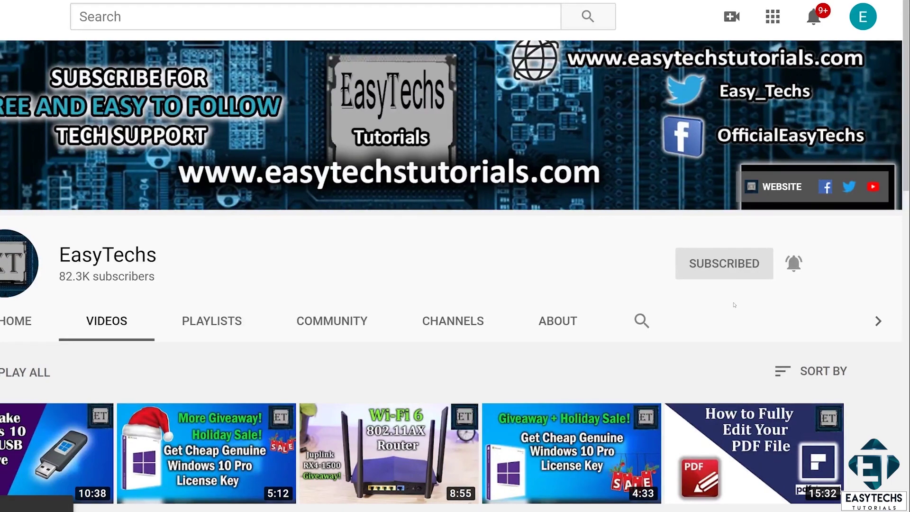